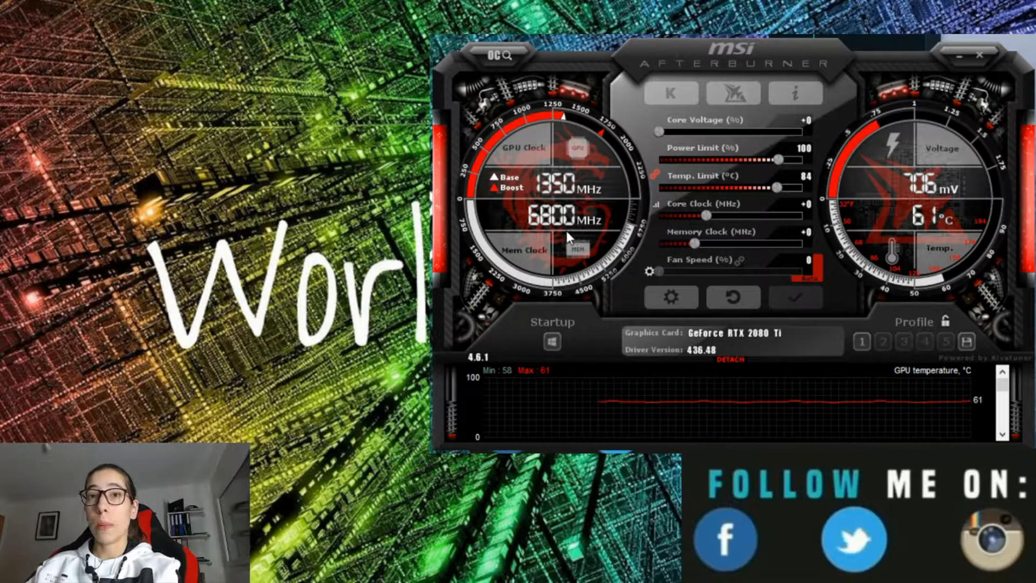
Step: Browse the hardware monitoring graphs from GPU temperature through to commit charge
{"action": "left_click", "coordinate": [1001, 435]}
{"action": "left_click", "coordinate": [1001, 435]}
{"action": "left_click", "coordinate": [1001, 435]}
{"action": "left_click", "coordinate": [1001, 435]}
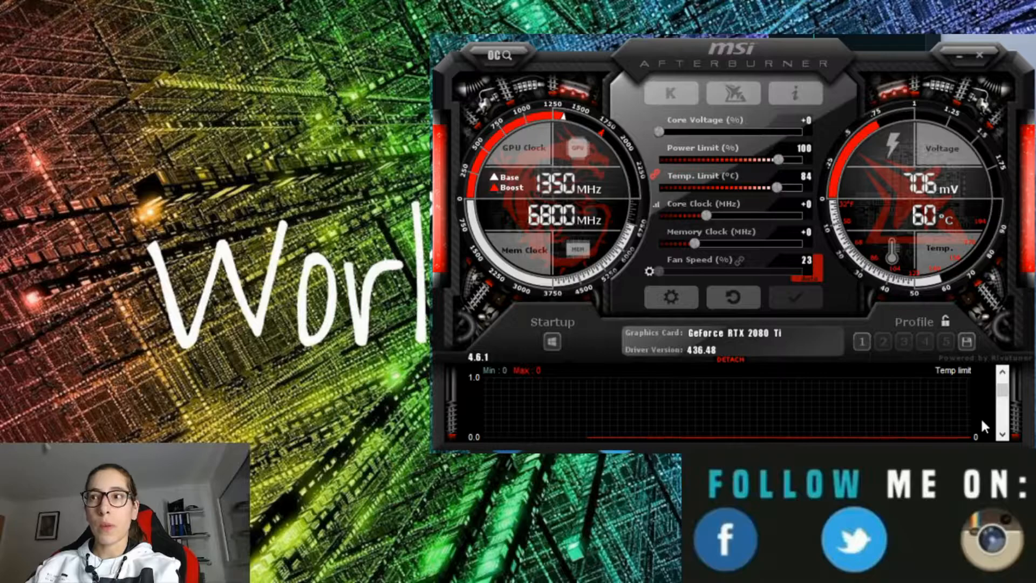
{"action": "left_click_drag", "start_coordinate": [1002, 393], "coordinate": [1008, 429]}
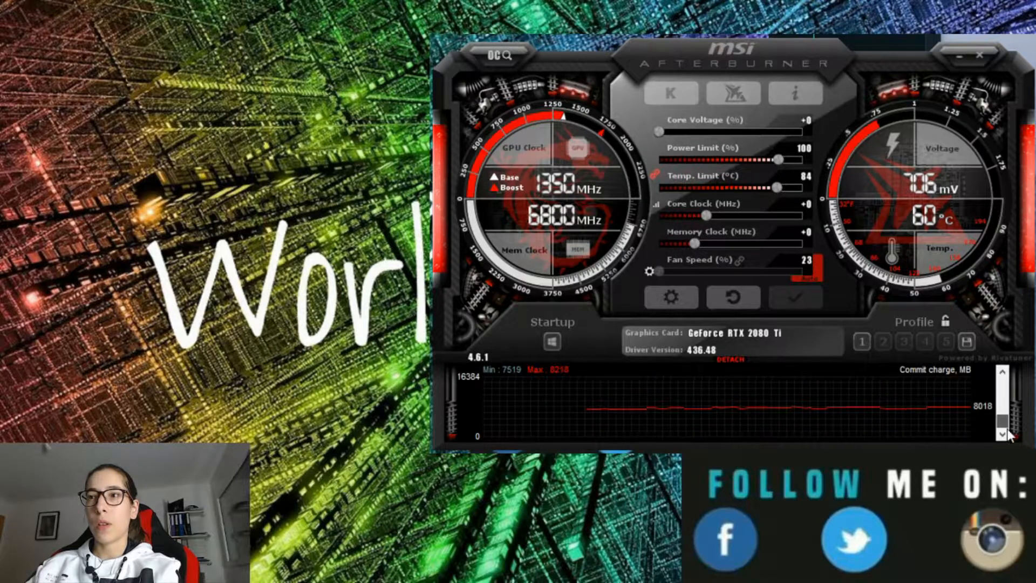
Step: Open the program settings and disable both Start minimized and Start with Windows
{"action": "left_click", "coordinate": [670, 298]}
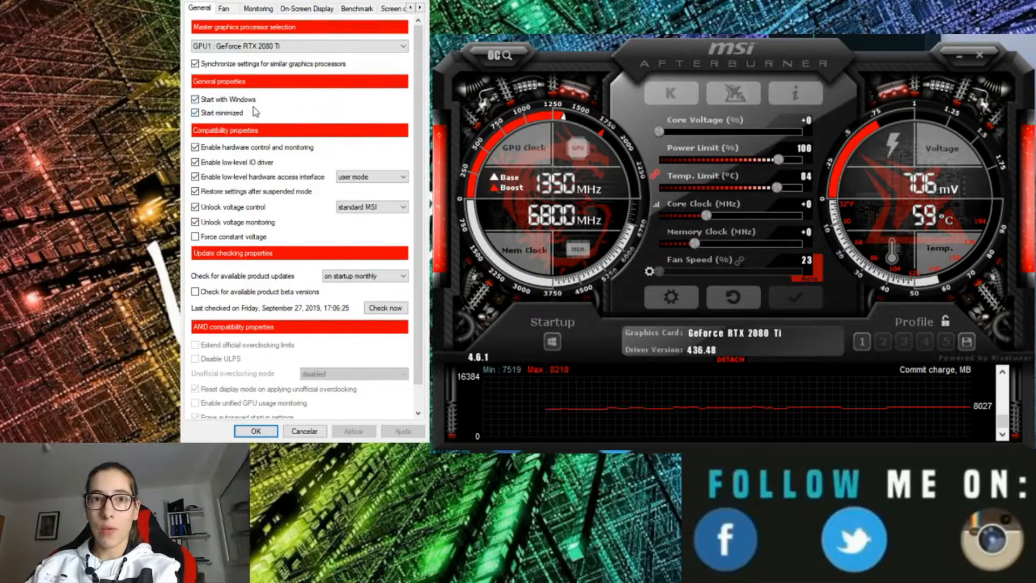
{"action": "left_click", "coordinate": [194, 113]}
{"action": "left_click", "coordinate": [195, 99]}
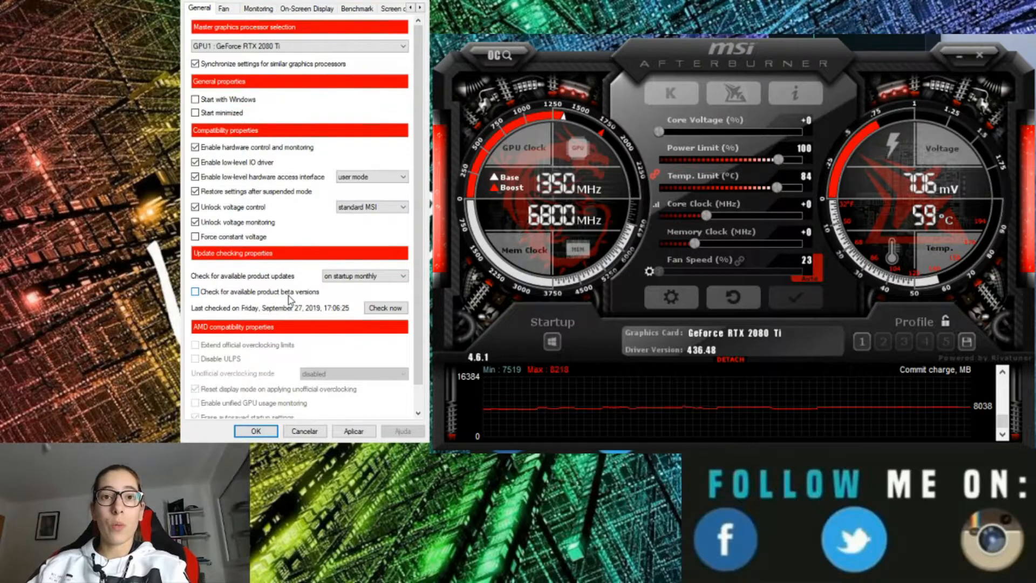
Step: Switch the user defined software automatic fan control off and back on in the fan settings
{"action": "left_click", "coordinate": [223, 8]}
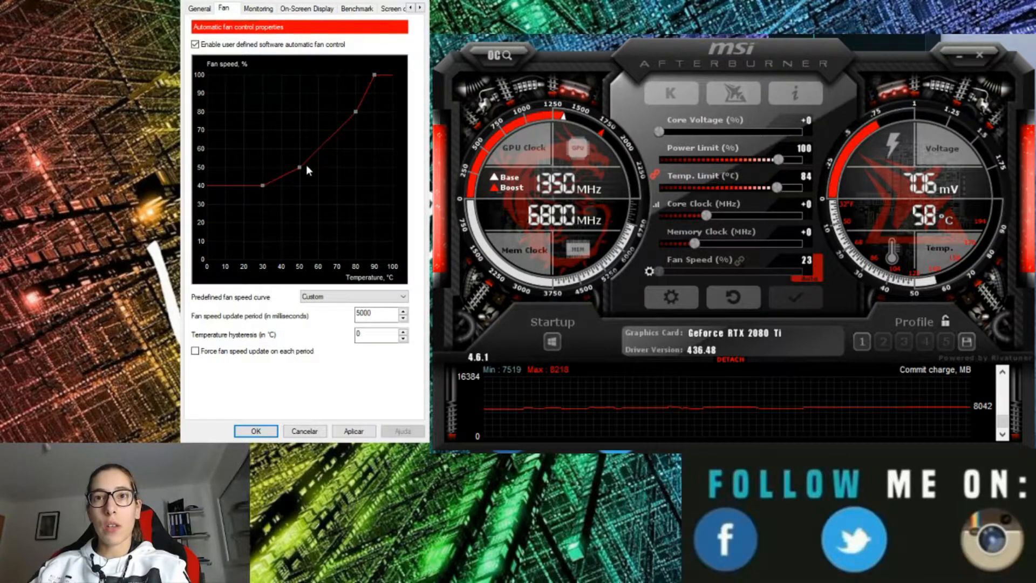
{"action": "left_click", "coordinate": [243, 44]}
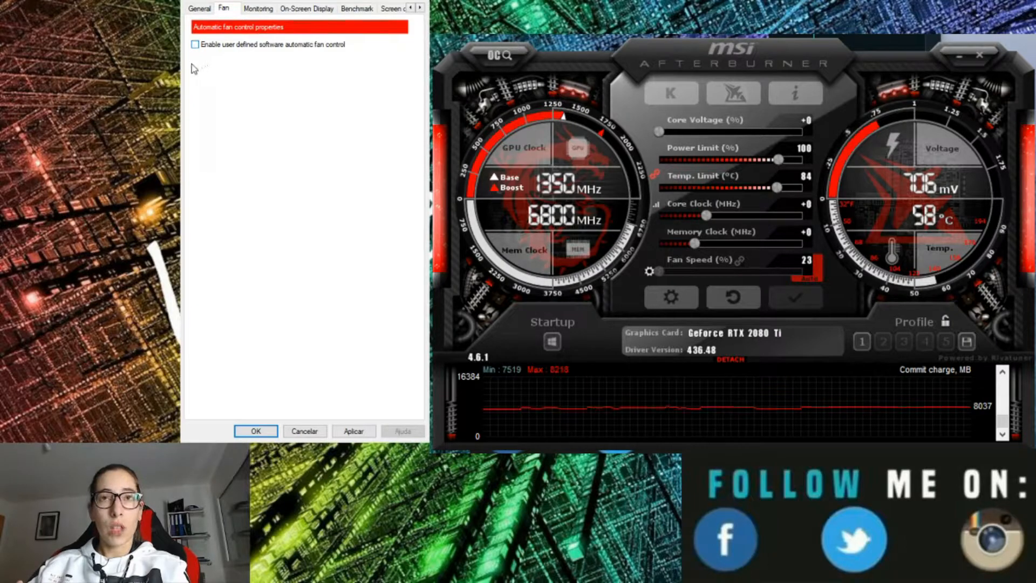
{"action": "left_click", "coordinate": [225, 46]}
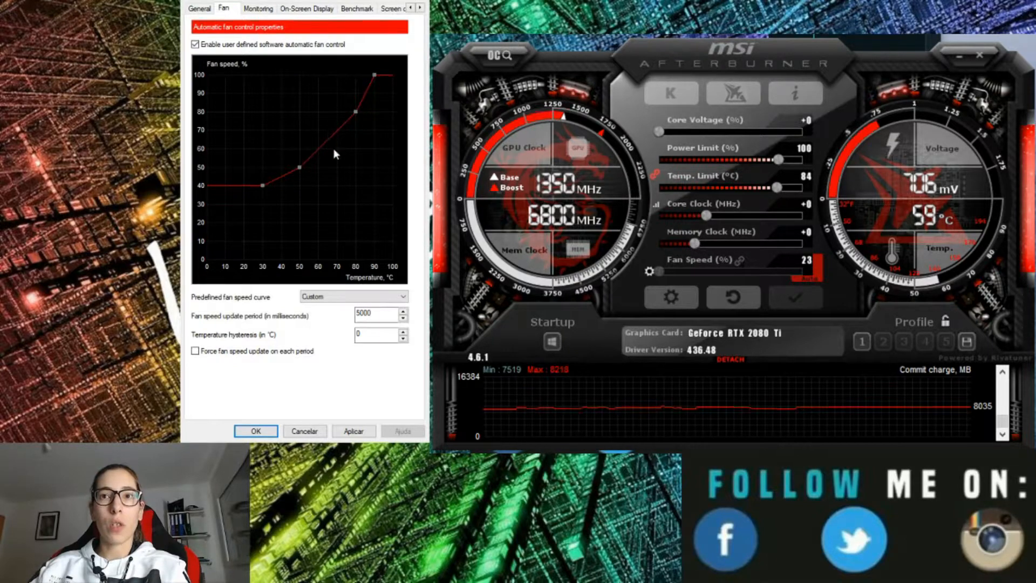
Step: Review the list of hardware monitoring graphs and the benchmark, screen capture, video capture and profile settings
{"action": "left_click", "coordinate": [256, 8]}
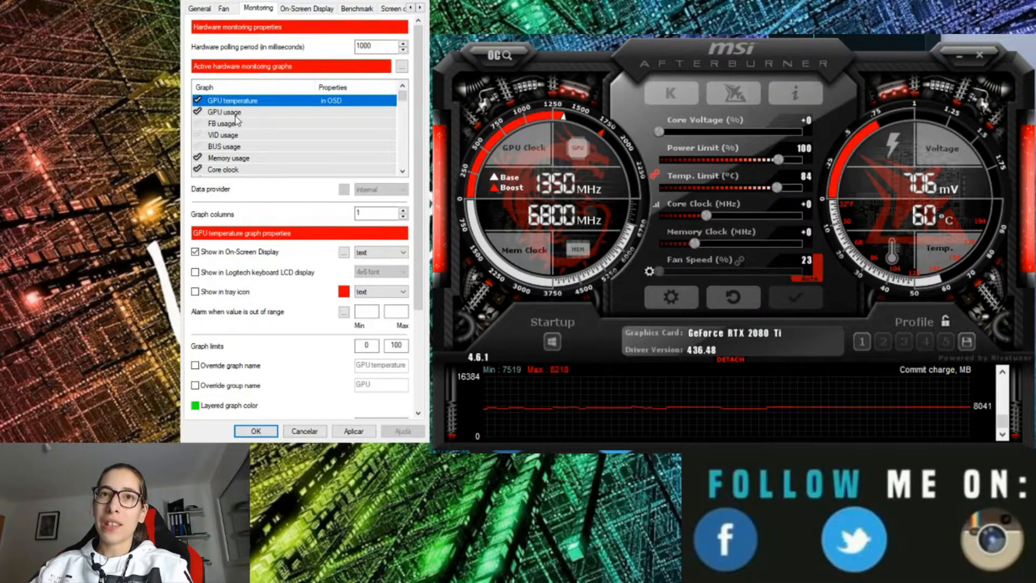
{"action": "scroll", "coordinate": [252, 133], "scroll_direction": "down", "scroll_amount": 2}
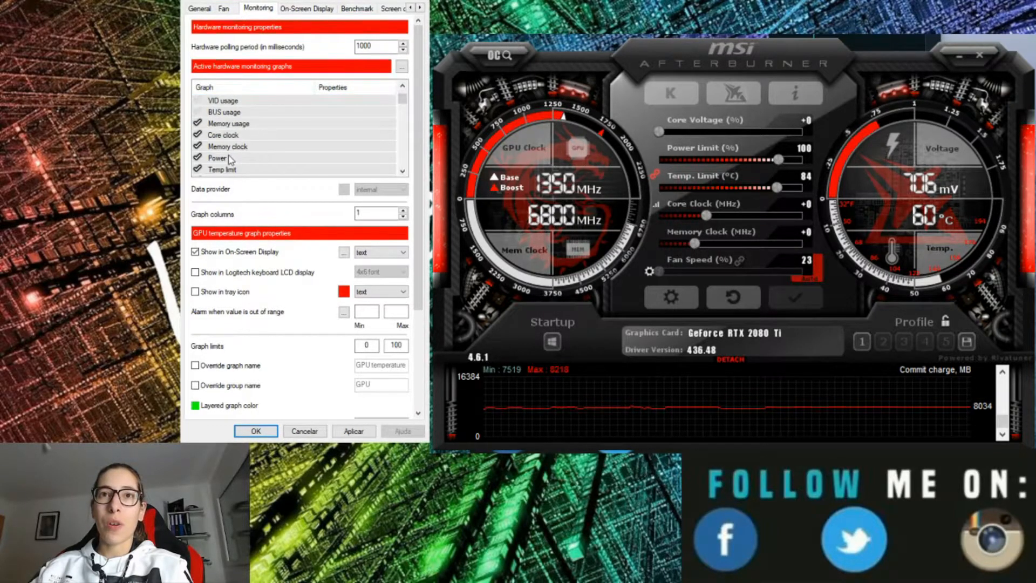
{"action": "scroll", "coordinate": [251, 153], "scroll_direction": "down", "scroll_amount": 12}
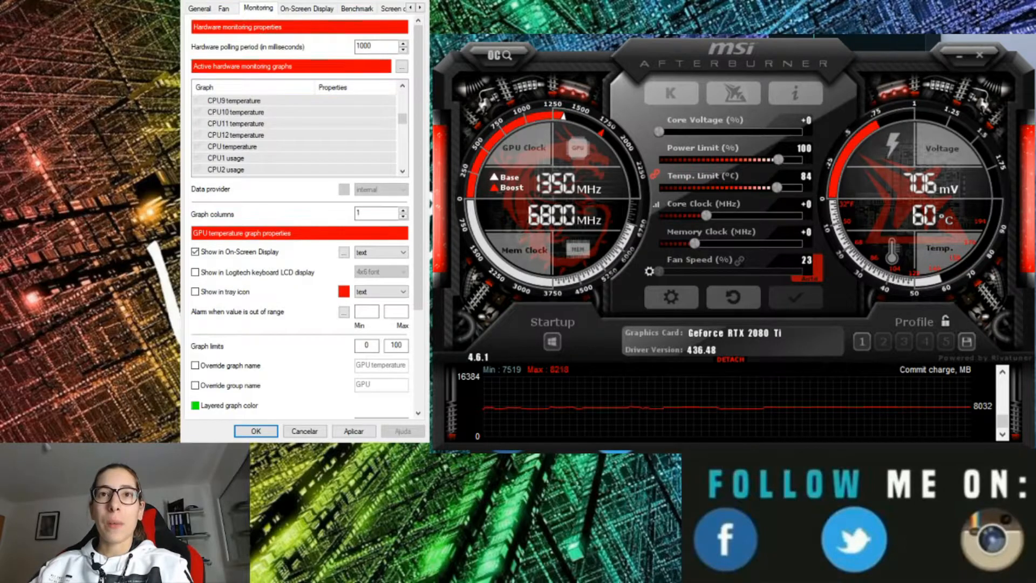
{"action": "scroll", "coordinate": [238, 140], "scroll_direction": "down", "scroll_amount": 5}
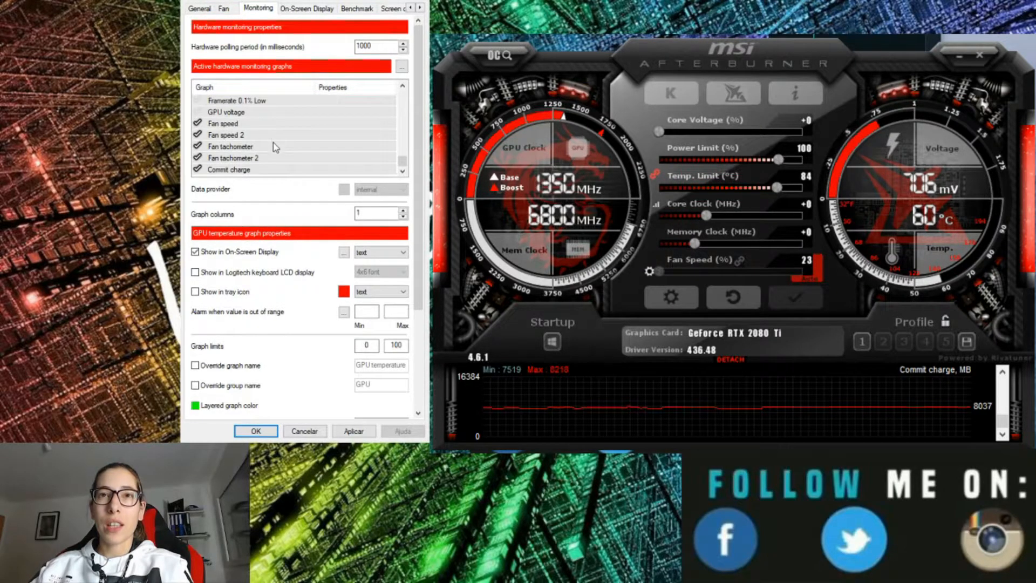
{"action": "left_click_drag", "start_coordinate": [404, 159], "coordinate": [403, 88]}
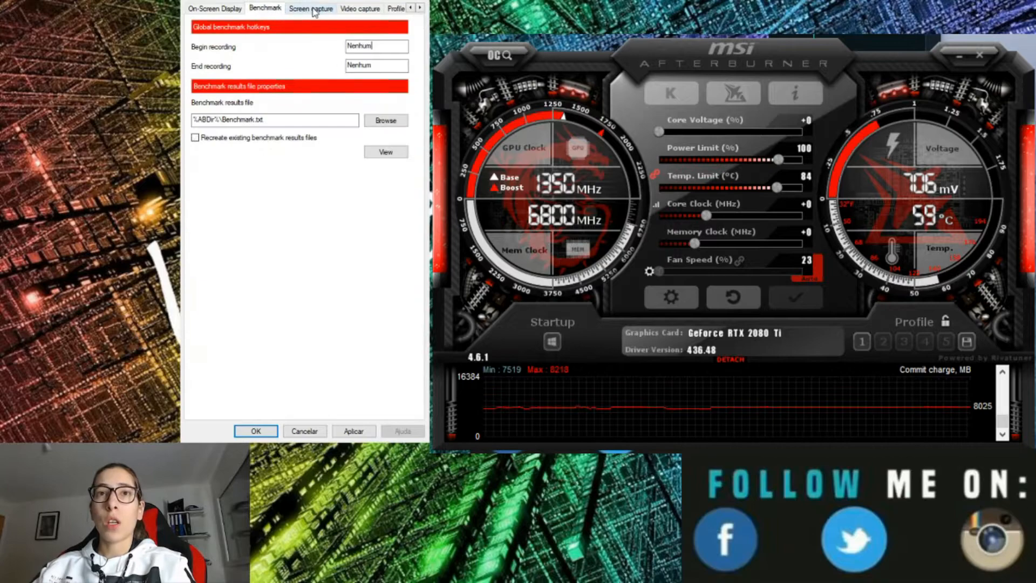
{"action": "left_click", "coordinate": [312, 9]}
{"action": "left_click", "coordinate": [355, 8]}
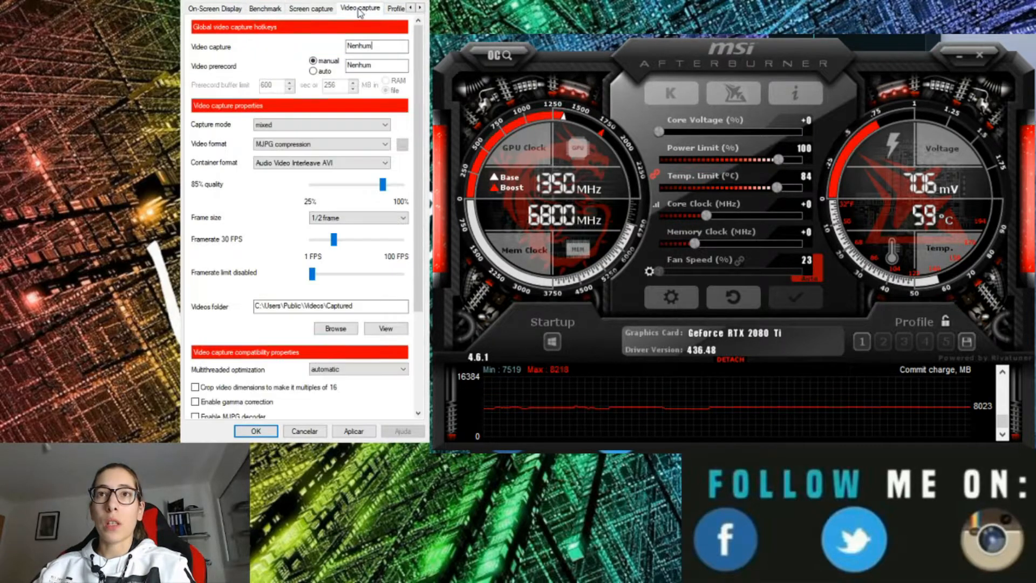
{"action": "left_click", "coordinate": [396, 8]}
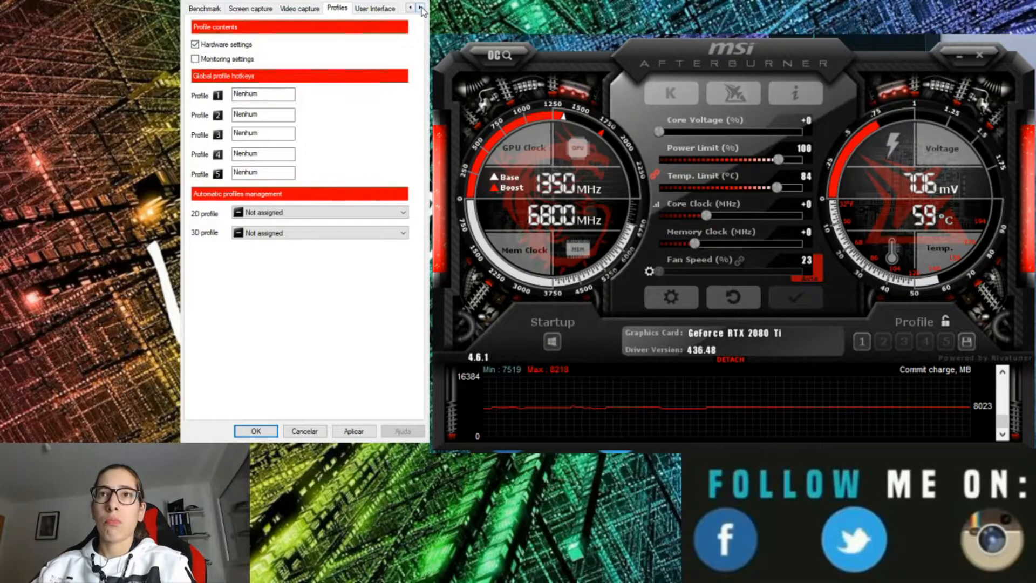
Step: Change the interface skin to MSI Gaming Z Afterburner skin by Drerex Design and confirm the settings
{"action": "left_click", "coordinate": [378, 10]}
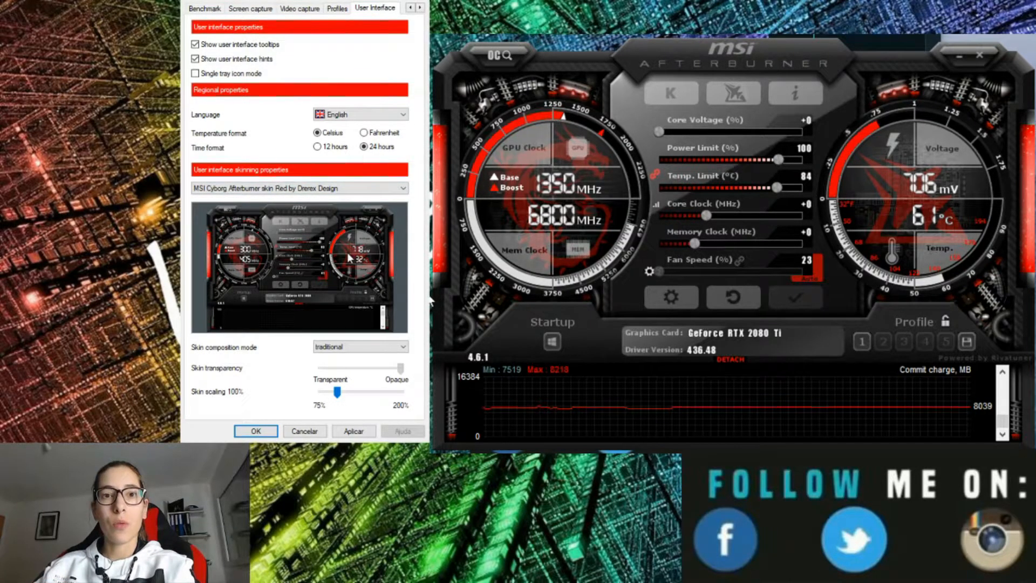
{"action": "left_click", "coordinate": [342, 190]}
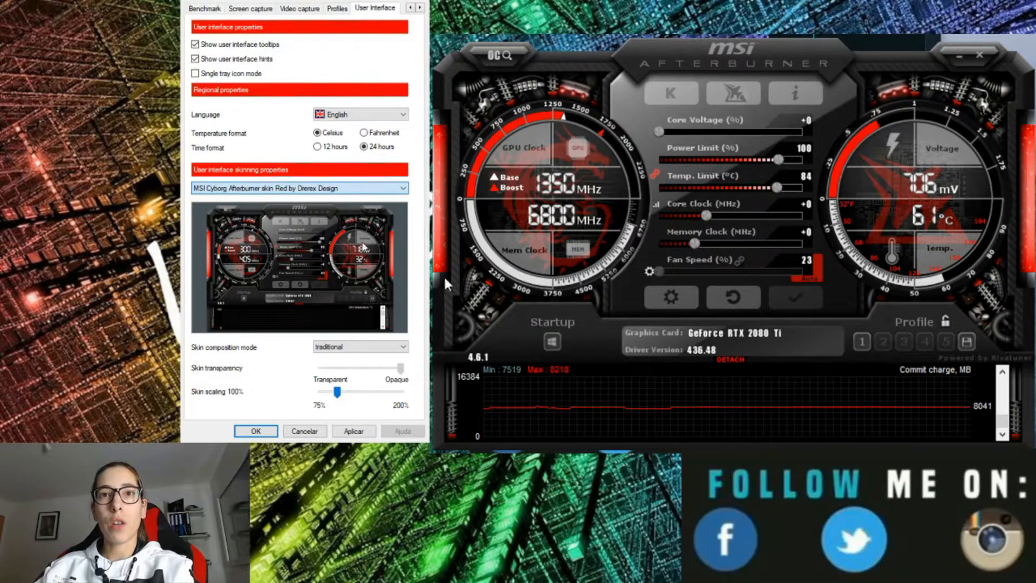
{"action": "left_click", "coordinate": [308, 238]}
{"action": "left_click", "coordinate": [308, 239]}
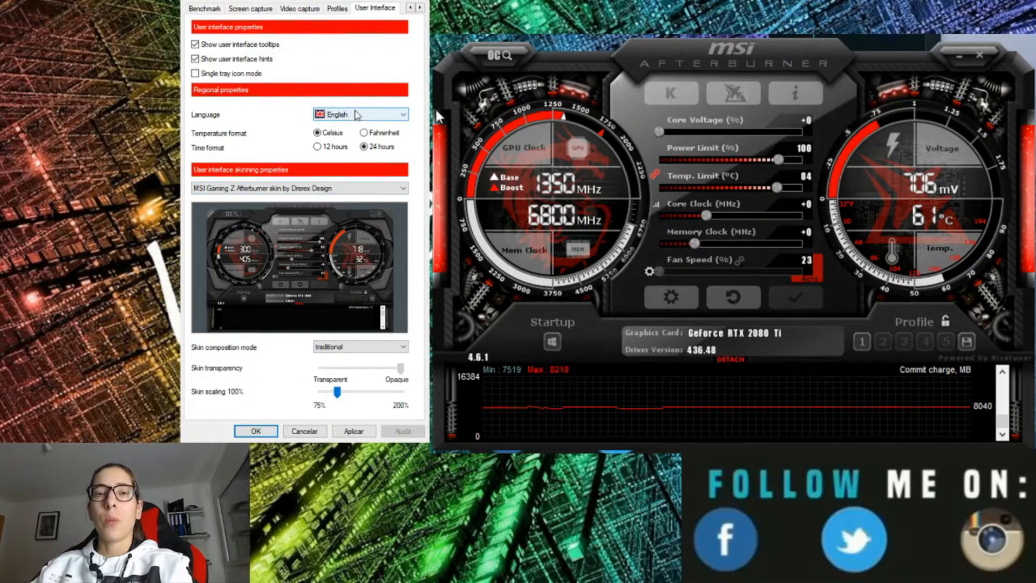
{"action": "left_click", "coordinate": [355, 111]}
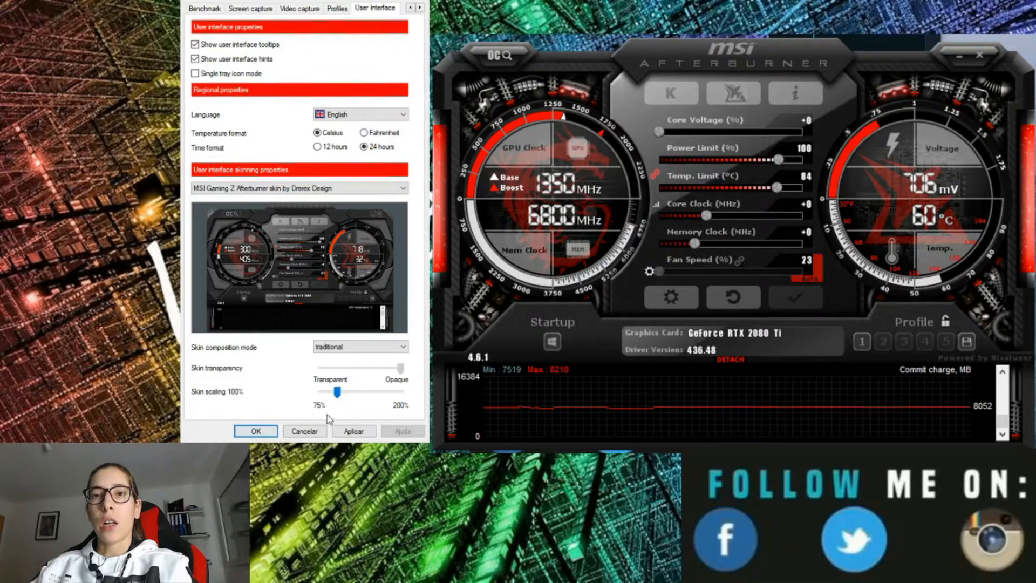
{"action": "left_click", "coordinate": [257, 431]}
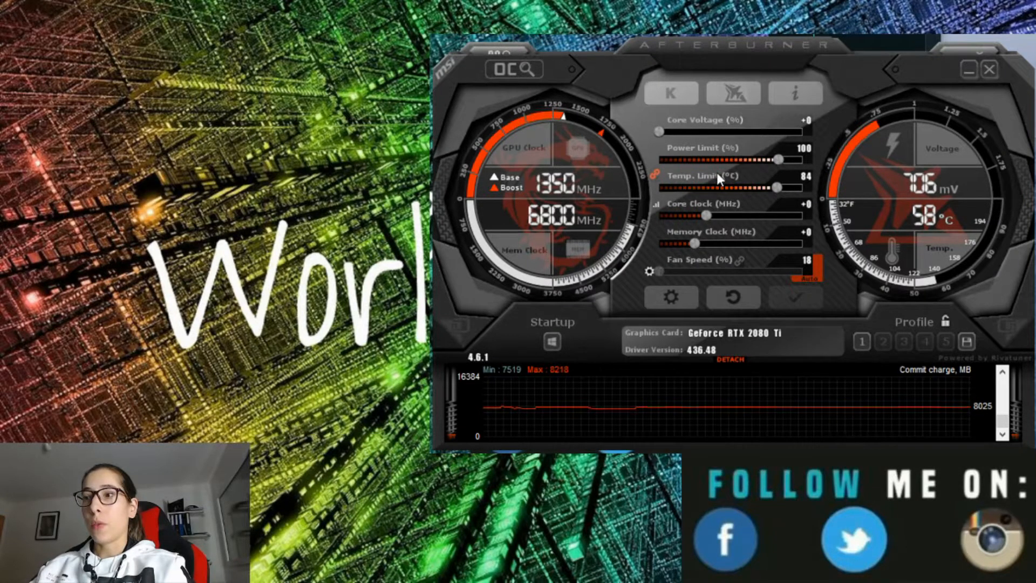
Step: Try unlinked limits of 110 % power and 77 °C temperature, relinking them and resetting to the default values
{"action": "left_click", "coordinate": [656, 174]}
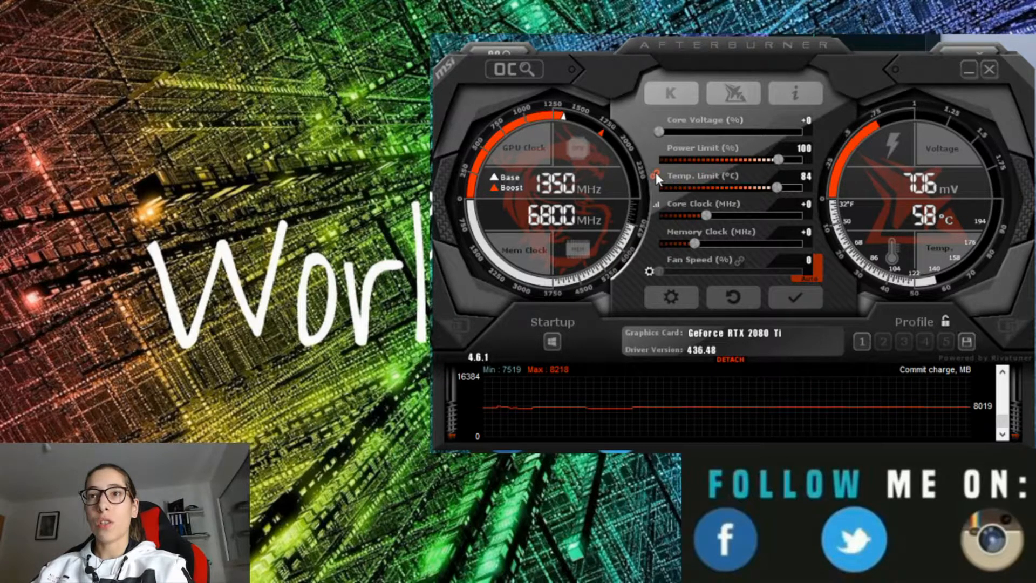
{"action": "left_click", "coordinate": [656, 175]}
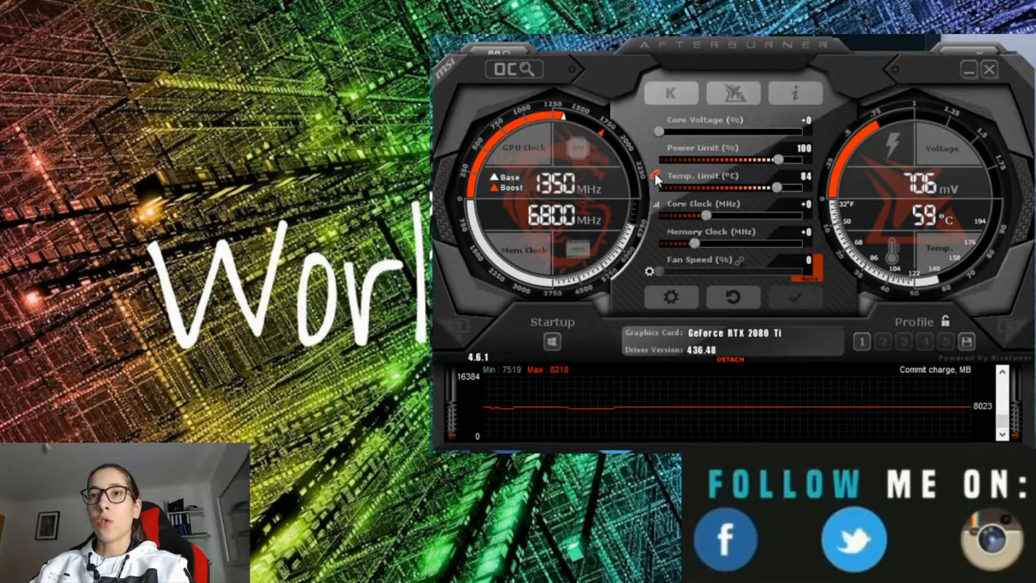
{"action": "left_click", "coordinate": [656, 174]}
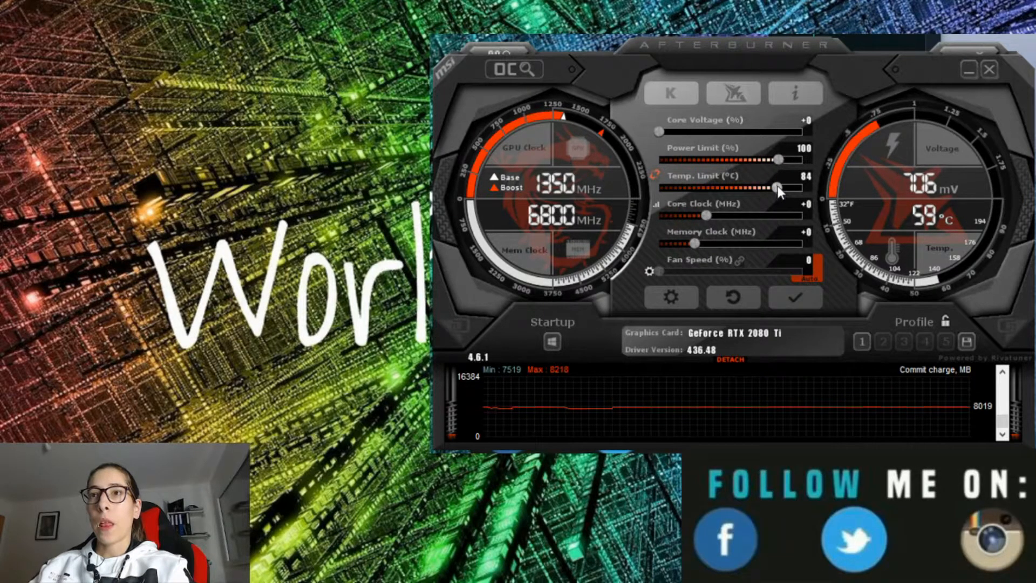
{"action": "left_click_drag", "start_coordinate": [772, 187], "coordinate": [737, 194]}
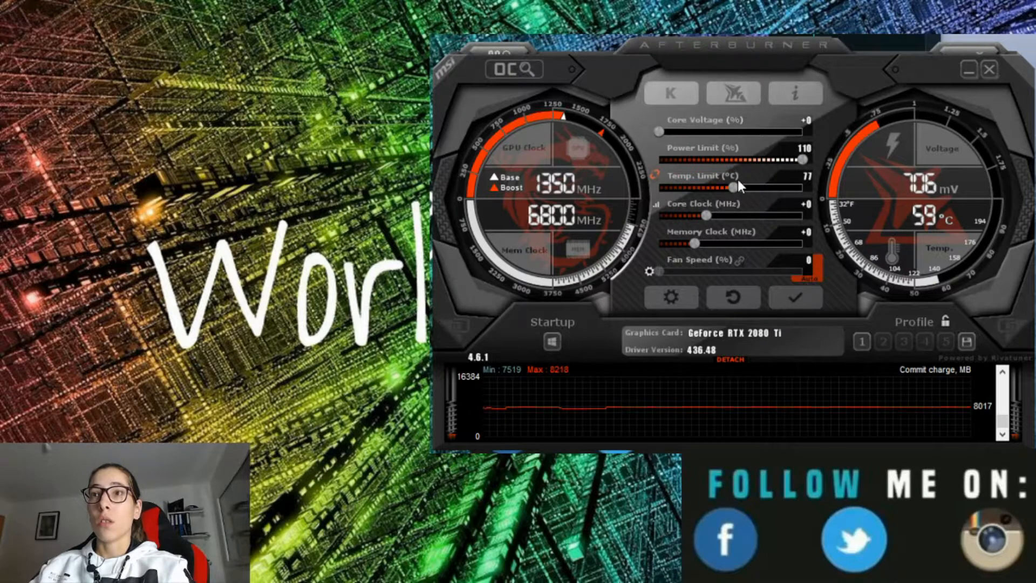
{"action": "left_click", "coordinate": [658, 175]}
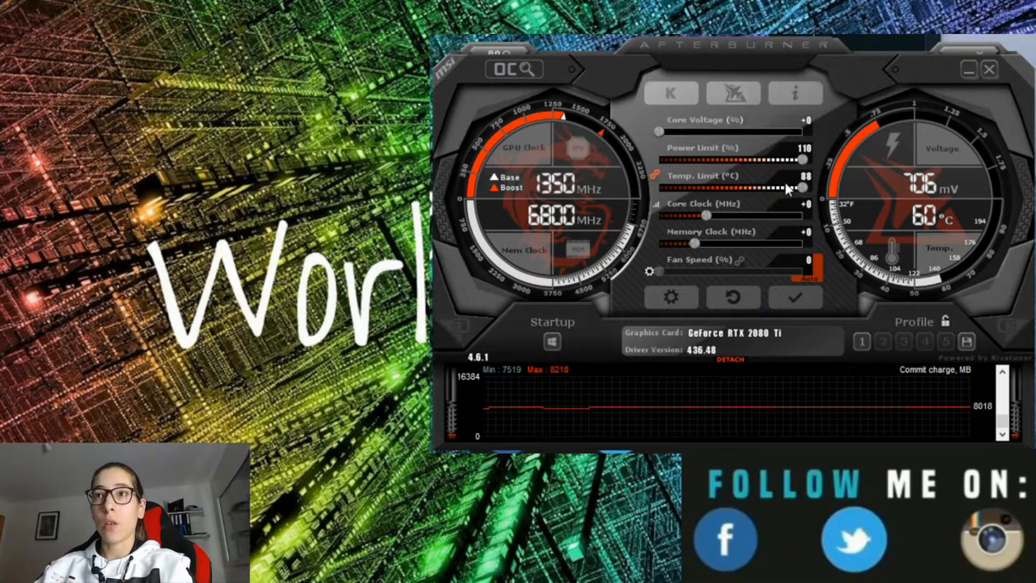
{"action": "left_click", "coordinate": [717, 297]}
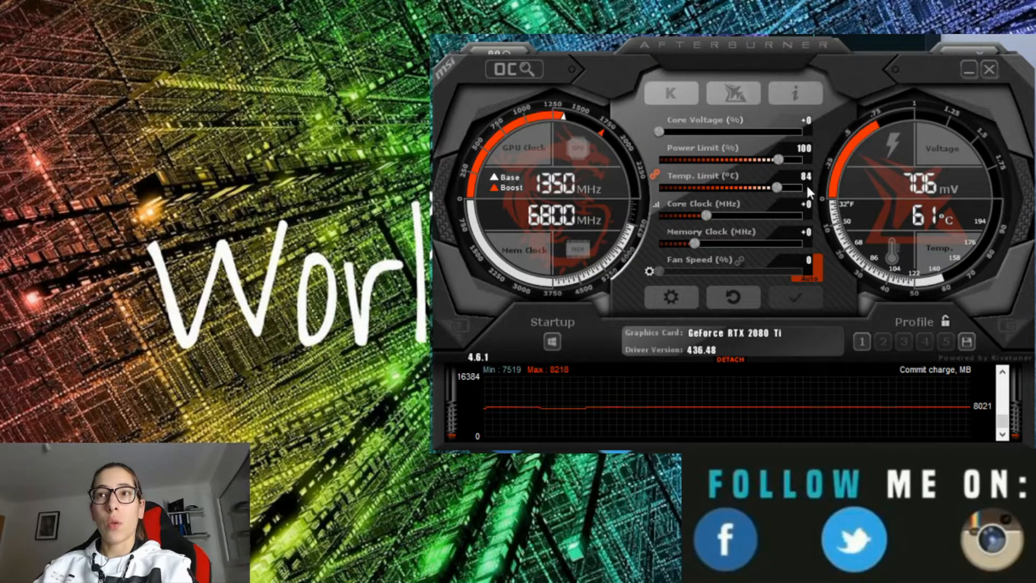
Step: Try raised power and temperature limits with core clock offsets of +50 and +100 MHz and memory clock +50 MHz, and reset everything
{"action": "left_click_drag", "start_coordinate": [778, 187], "coordinate": [880, 173]}
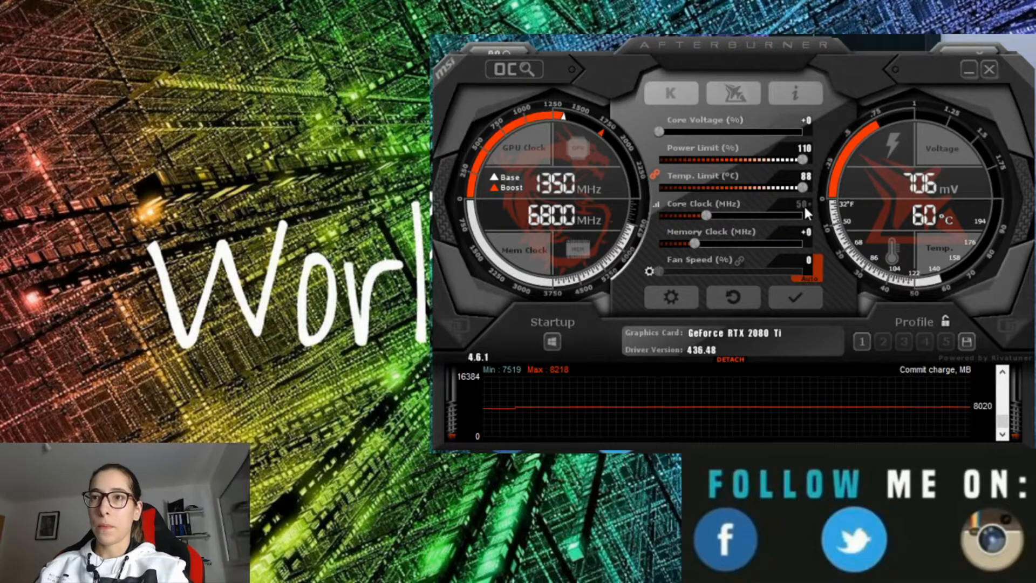
{"action": "key", "text": "Return"}
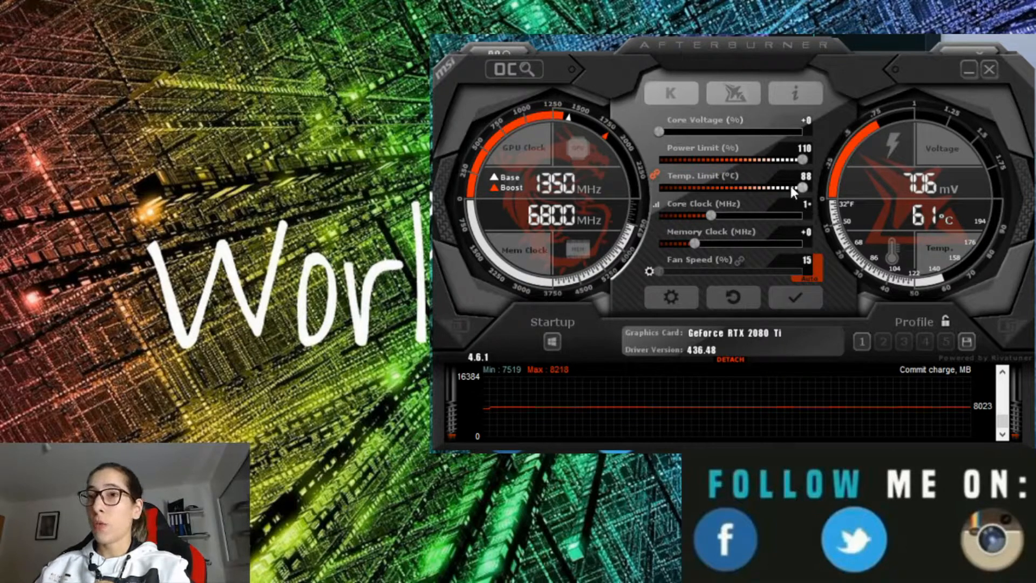
{"action": "type", "text": "00"}
{"action": "key", "text": "Return"}
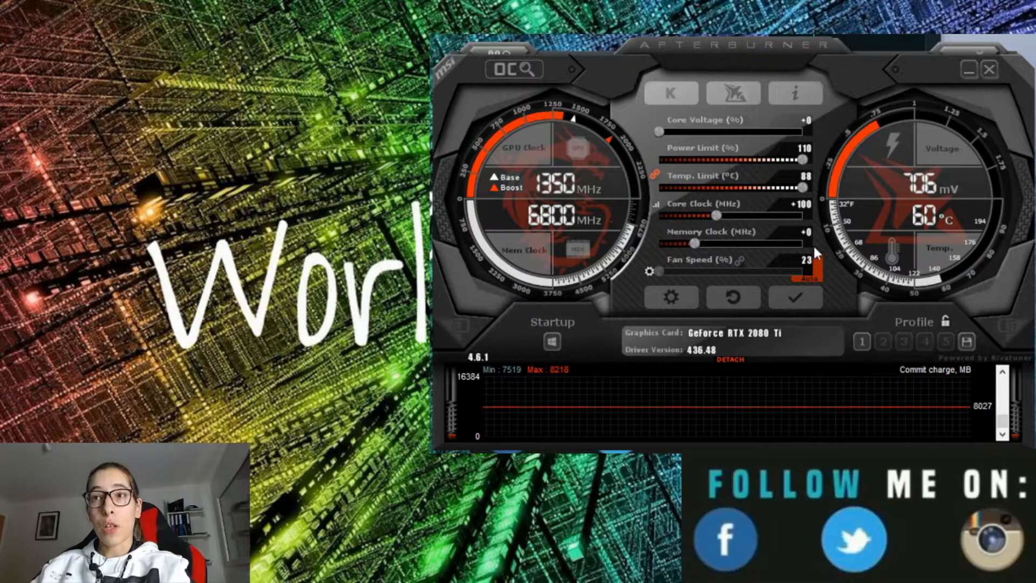
{"action": "key", "text": "Return"}
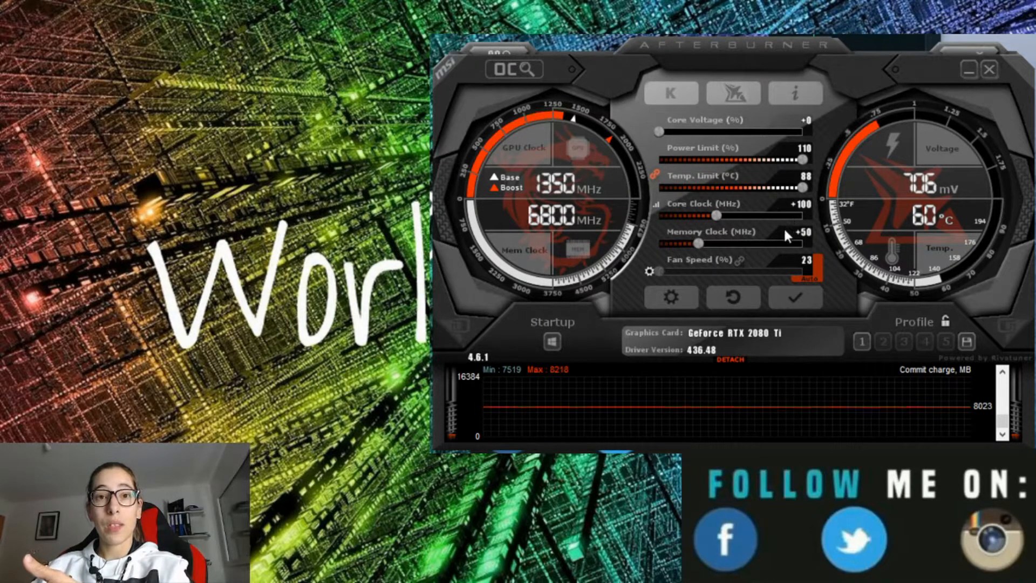
{"action": "left_click", "coordinate": [807, 202]}
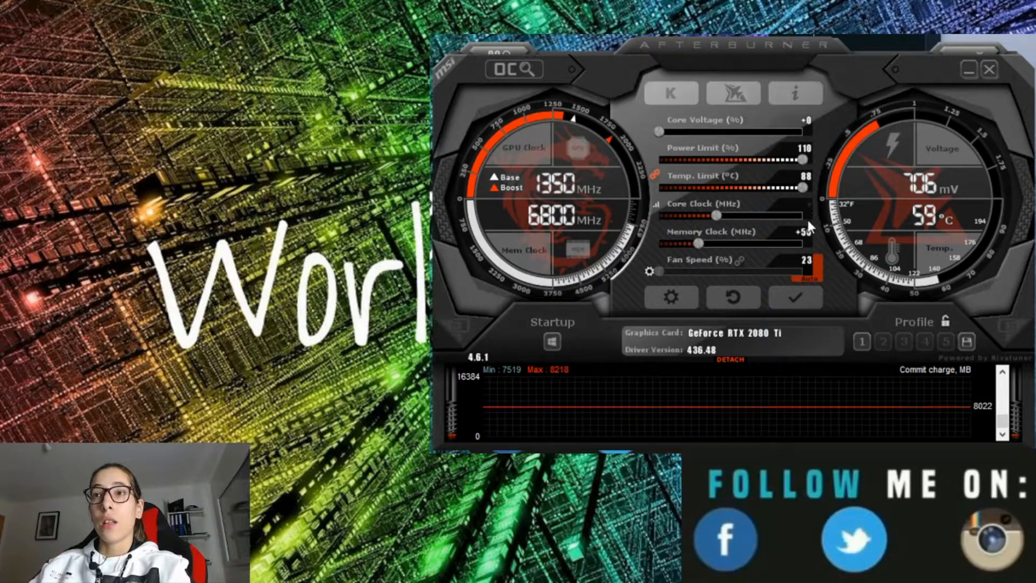
{"action": "left_click", "coordinate": [754, 292]}
Step: Raise the linked power and temperature limits to 110 % and 88 °C and set the core clock offset to +50 MHz
{"action": "left_click_drag", "start_coordinate": [781, 187], "coordinate": [879, 167]}
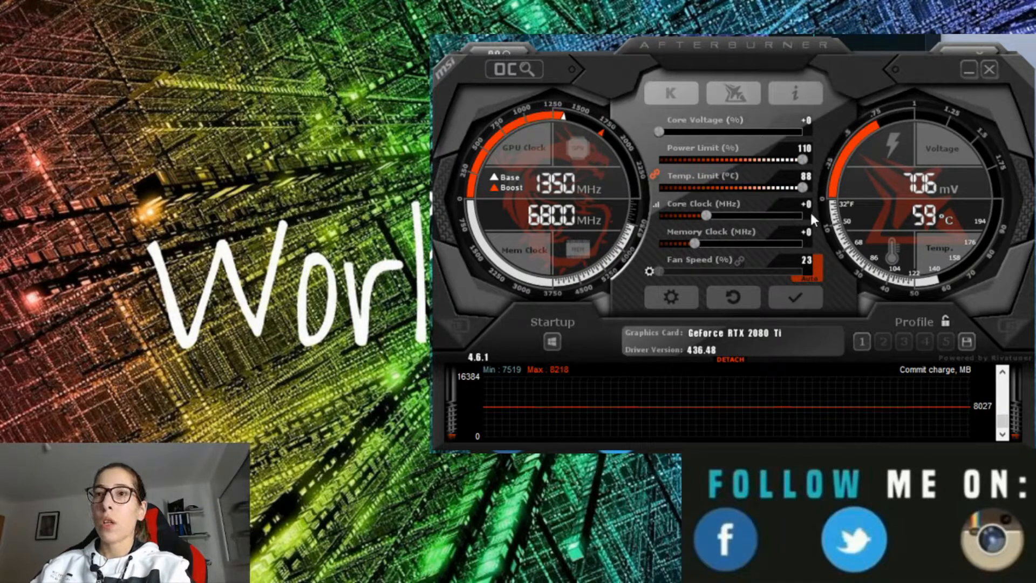
{"action": "type", "text": "50"}
{"action": "key", "text": "Return"}
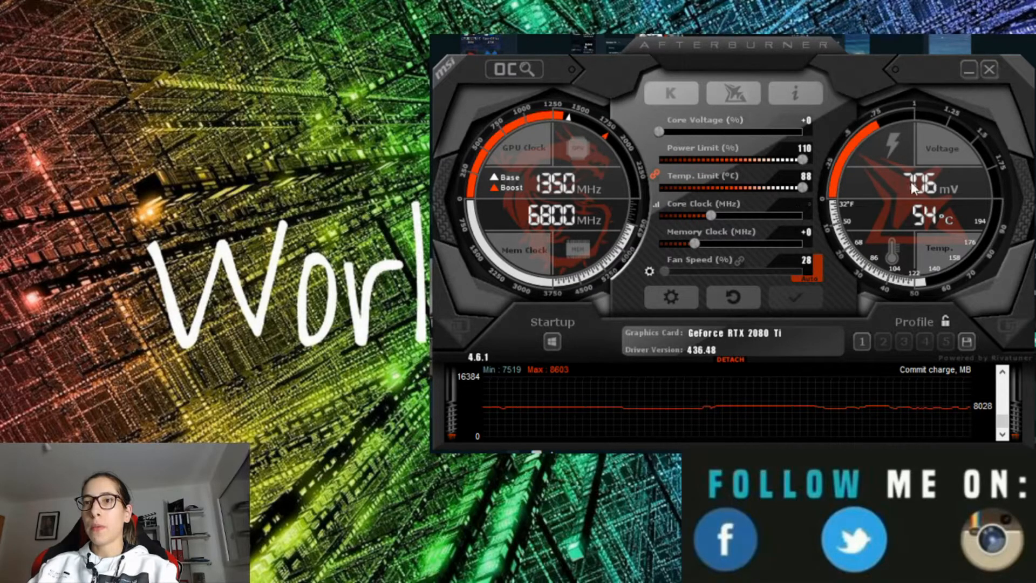
Step: Increase the core clock offset to +100 MHz and on to +150 MHz, apply it and launch the Kombustor stress test
{"action": "type", "text": "100"}
{"action": "key", "text": "Return"}
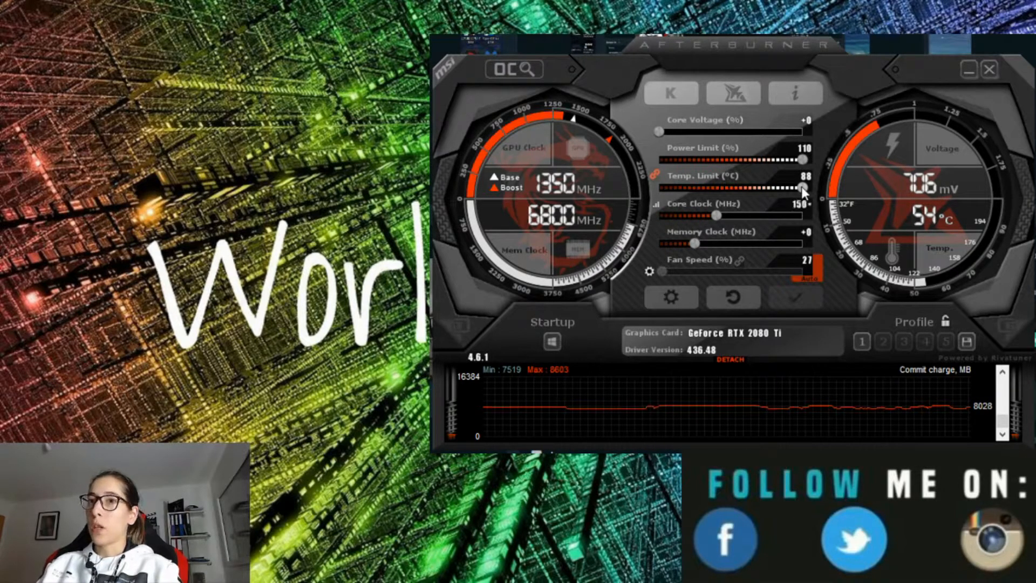
{"action": "key", "text": "Return"}
{"action": "left_click", "coordinate": [797, 298]}
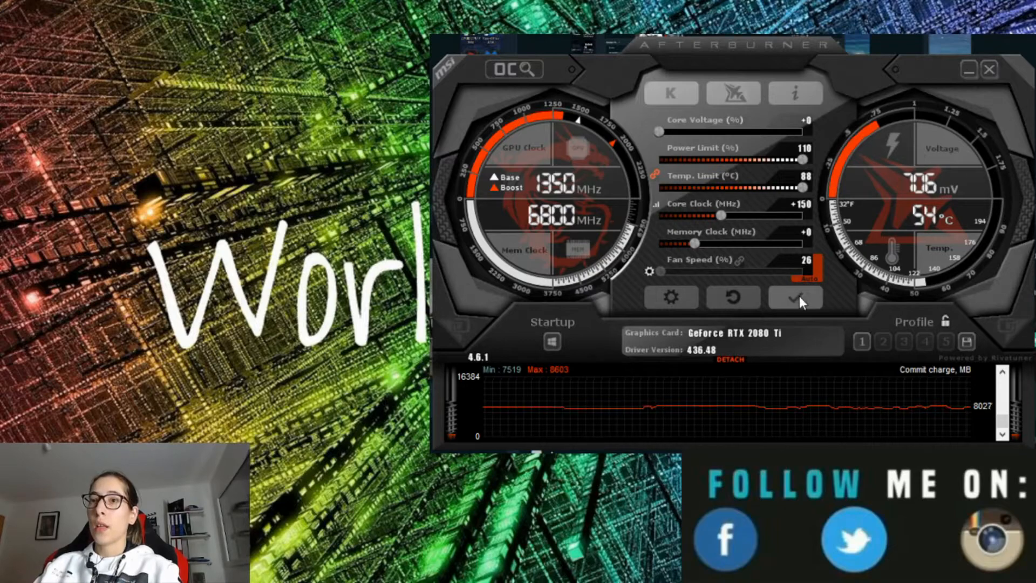
{"action": "left_click", "coordinate": [668, 96]}
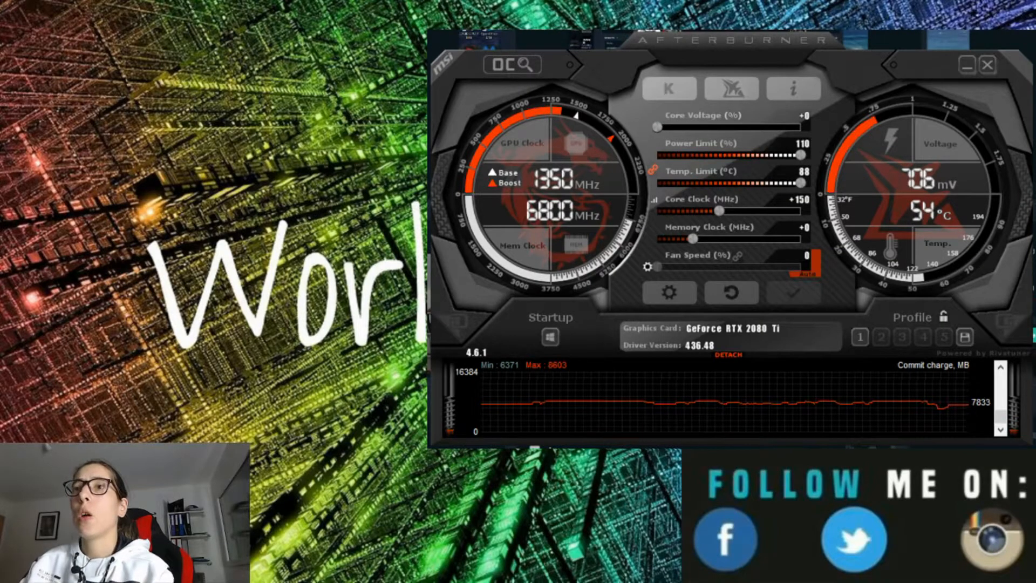
Step: Lower the core clock offset to +120 MHz and apply it to the graphics card
{"action": "left_click", "coordinate": [800, 200]}
{"action": "type", "text": "120"}
{"action": "key", "text": "Return"}
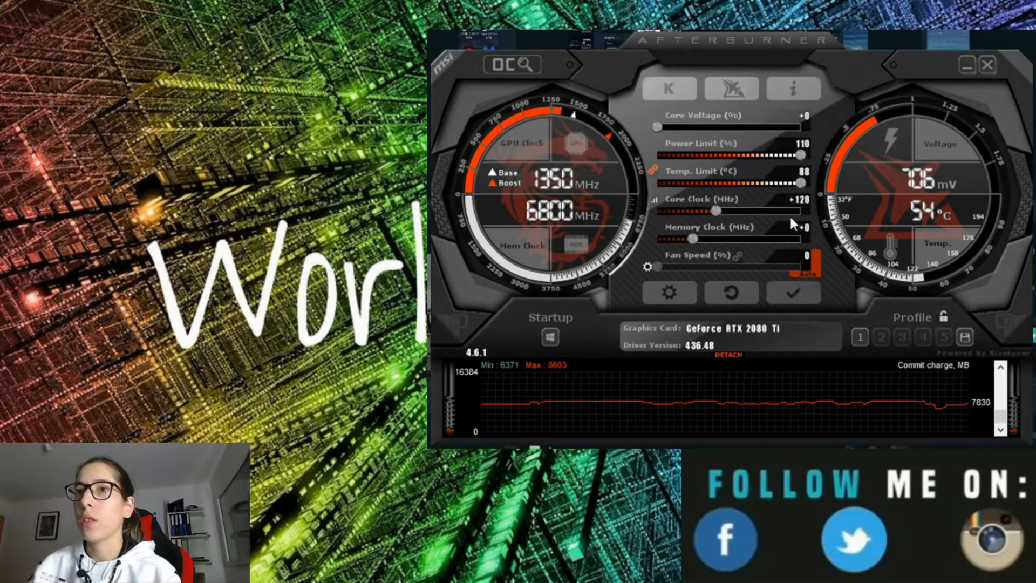
{"action": "left_click", "coordinate": [804, 288]}
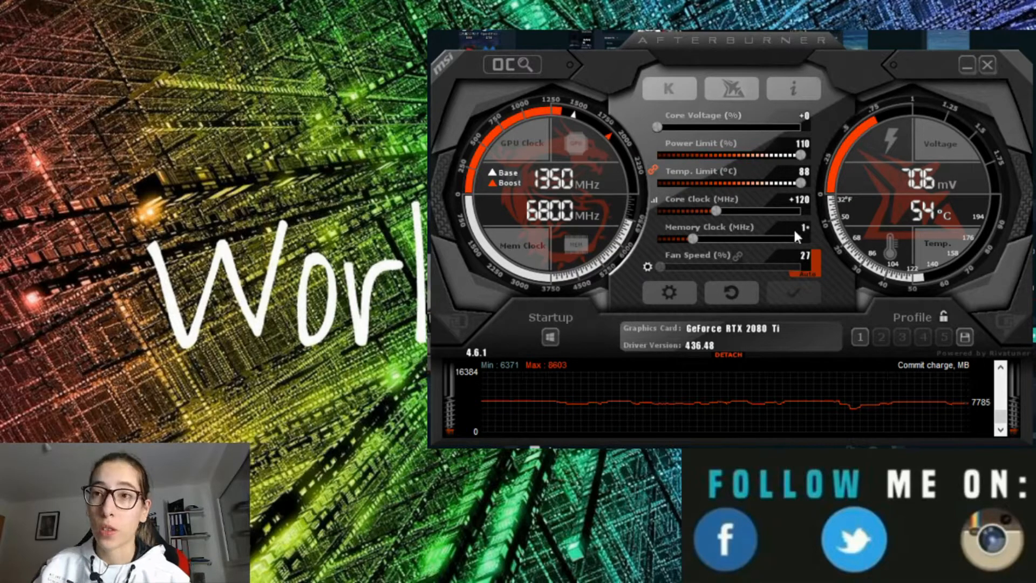
Step: Raise the memory clock offset to +100 MHz and apply the change
{"action": "type", "text": "100"}
{"action": "key", "text": "Return"}
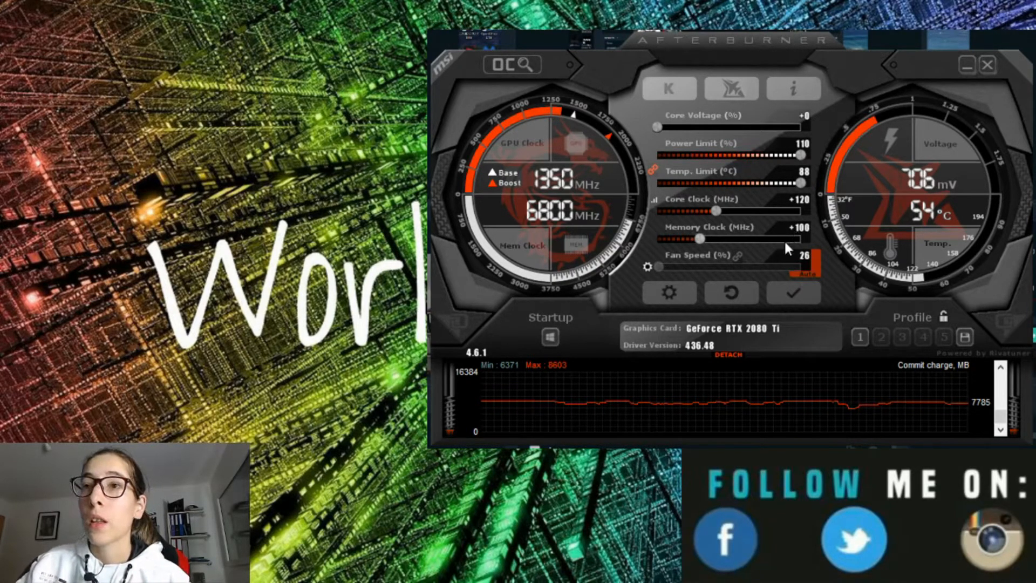
{"action": "left_click", "coordinate": [785, 286]}
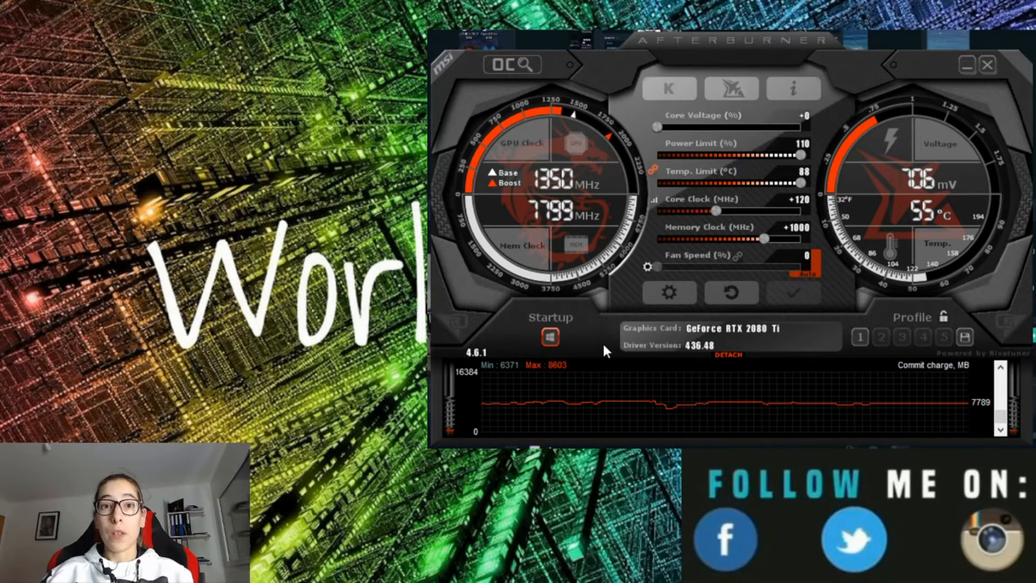
Step: Save the current overclock settings to profile slot 1
{"action": "mouse_move", "coordinate": [736, 375]}
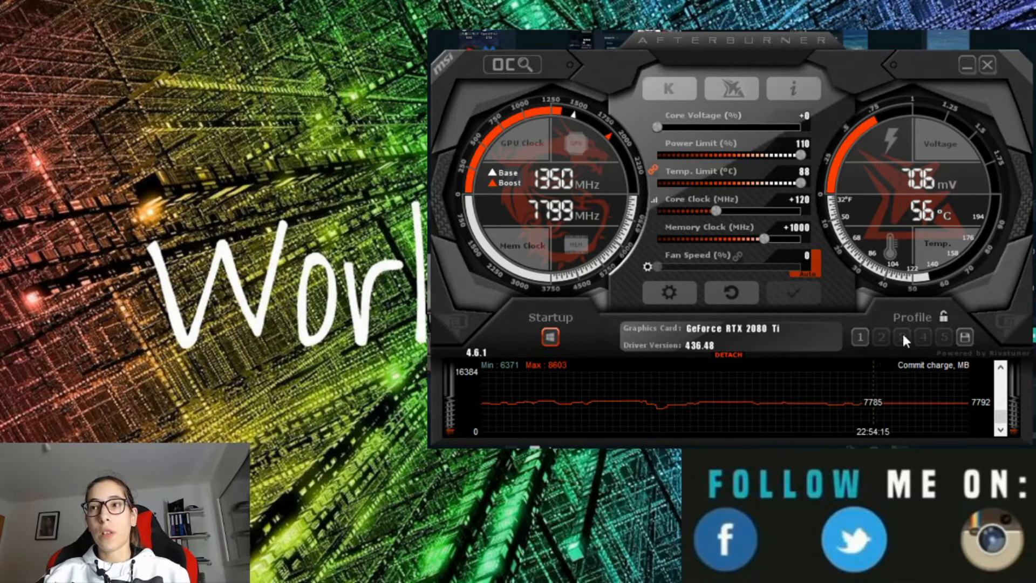
{"action": "left_click", "coordinate": [965, 337]}
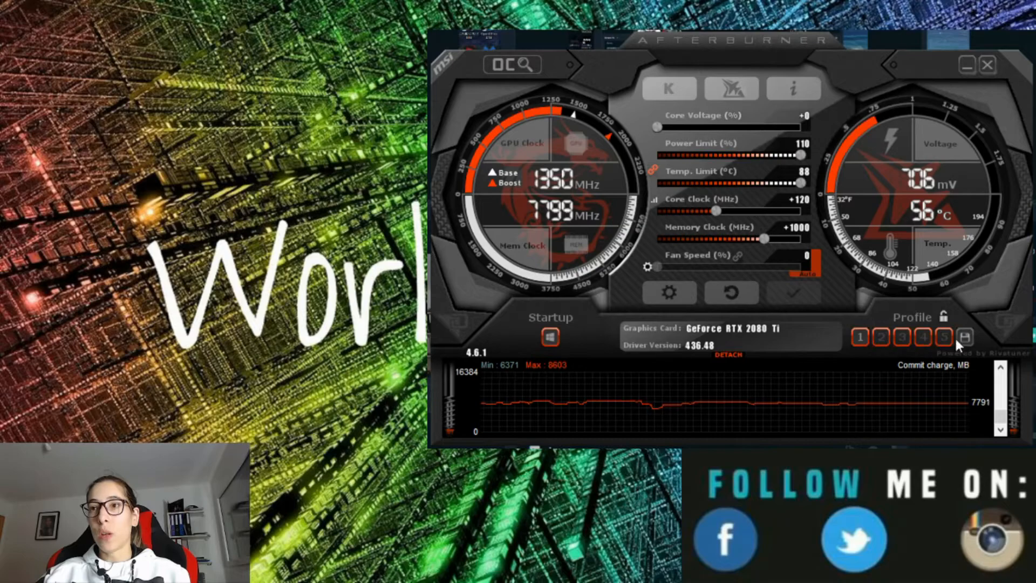
{"action": "left_click", "coordinate": [859, 336]}
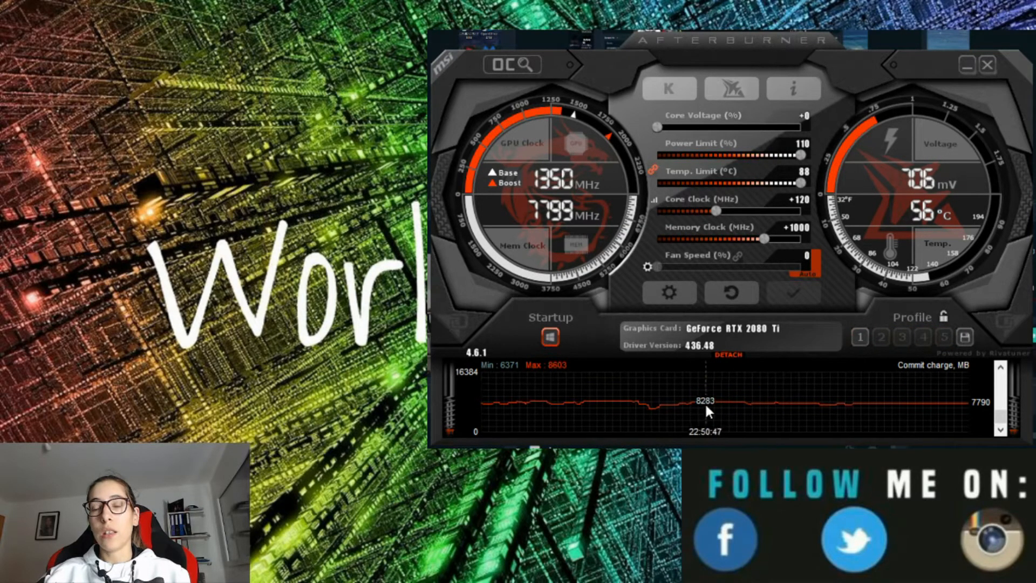